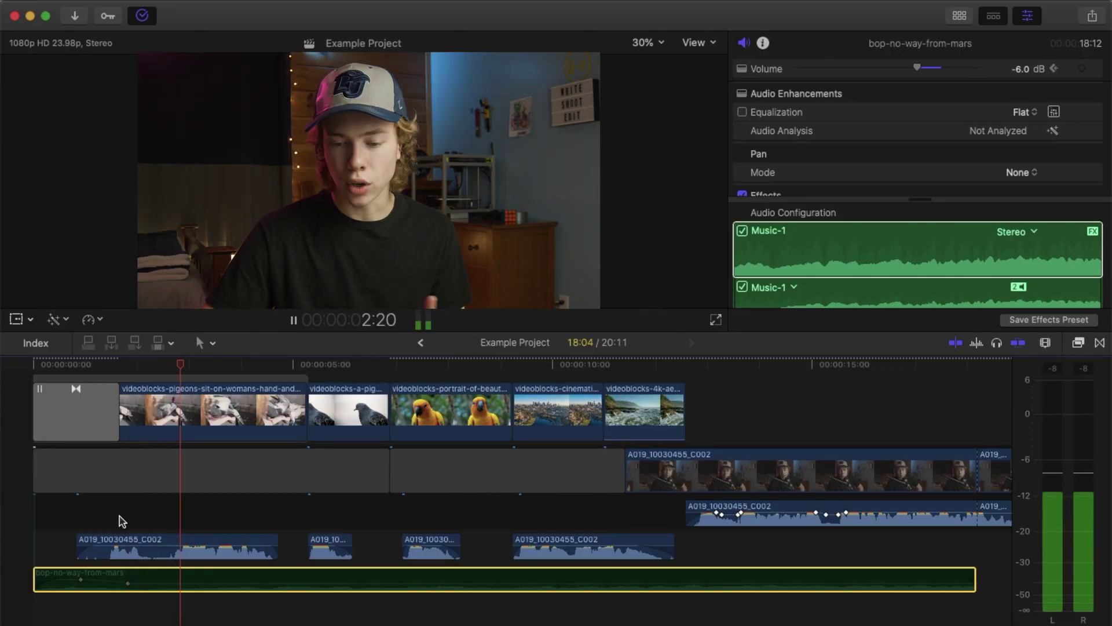
left_click(146, 540)
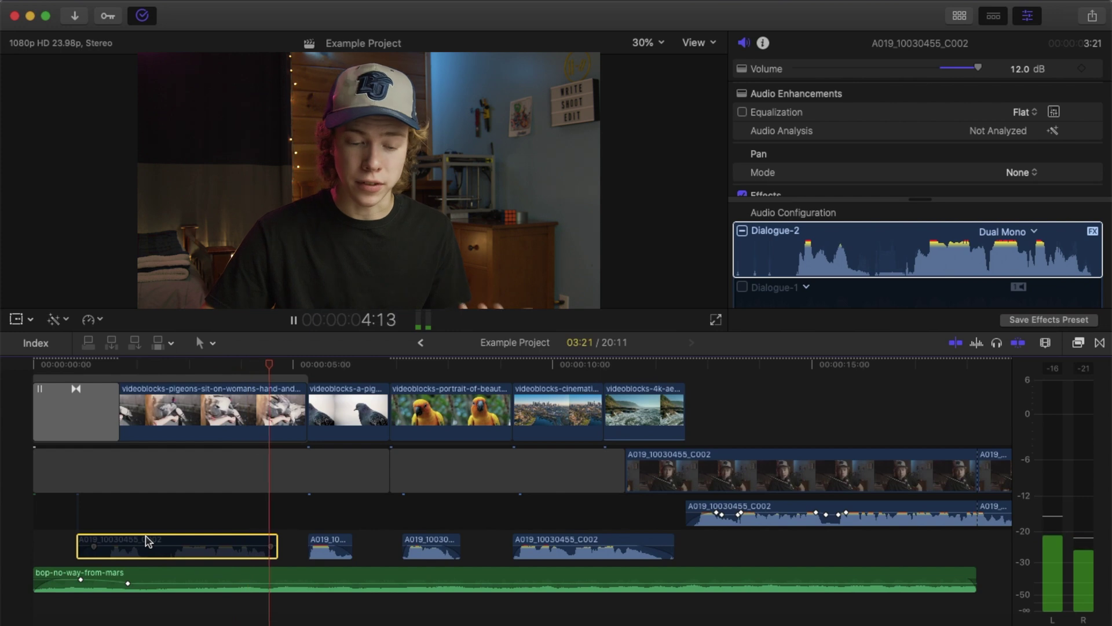
key("space")
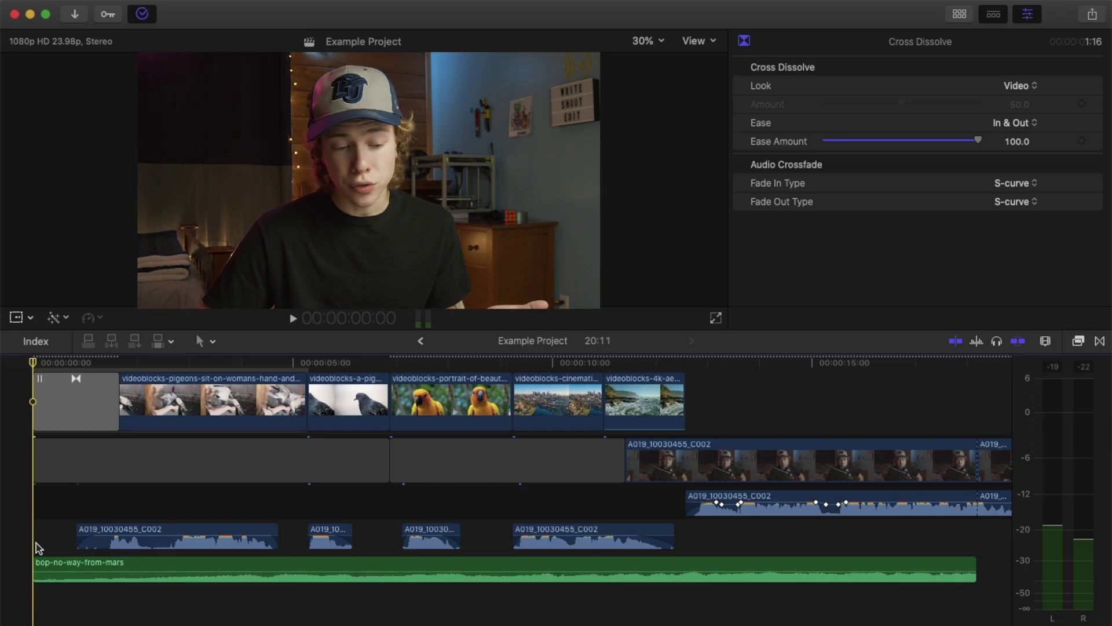
- Add a volume keyframe near the start of the bop-no-way-from-mars music clip and set its volume to 8.0 dB
left_click(74, 562)
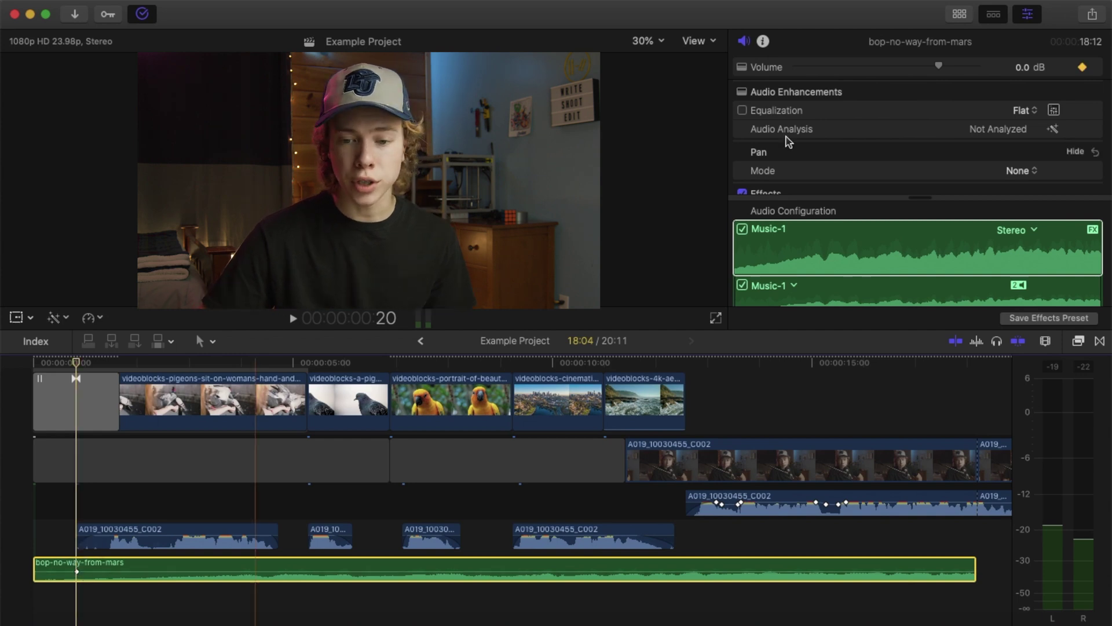
mouse_move(85, 573)
left_mouse_down()
mouse_move(87, 588)
mouse_move(85, 569)
left_mouse_up()
left_click(1023, 68)
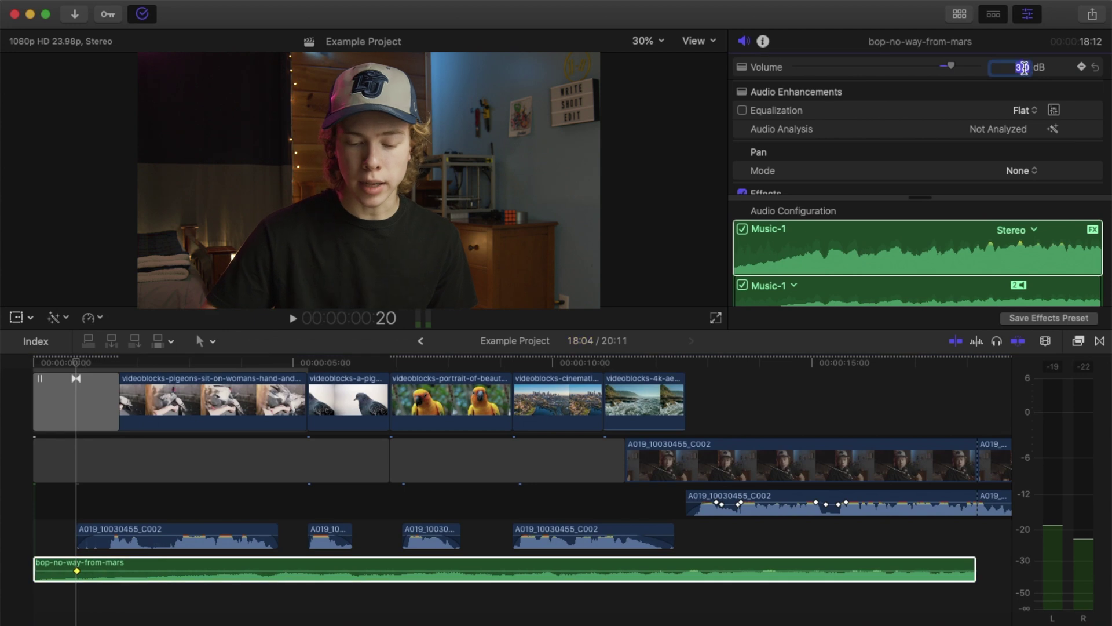
key("Return")
- At about one second in, lower the music clip's volume to 1.5 dB
left_click(120, 519)
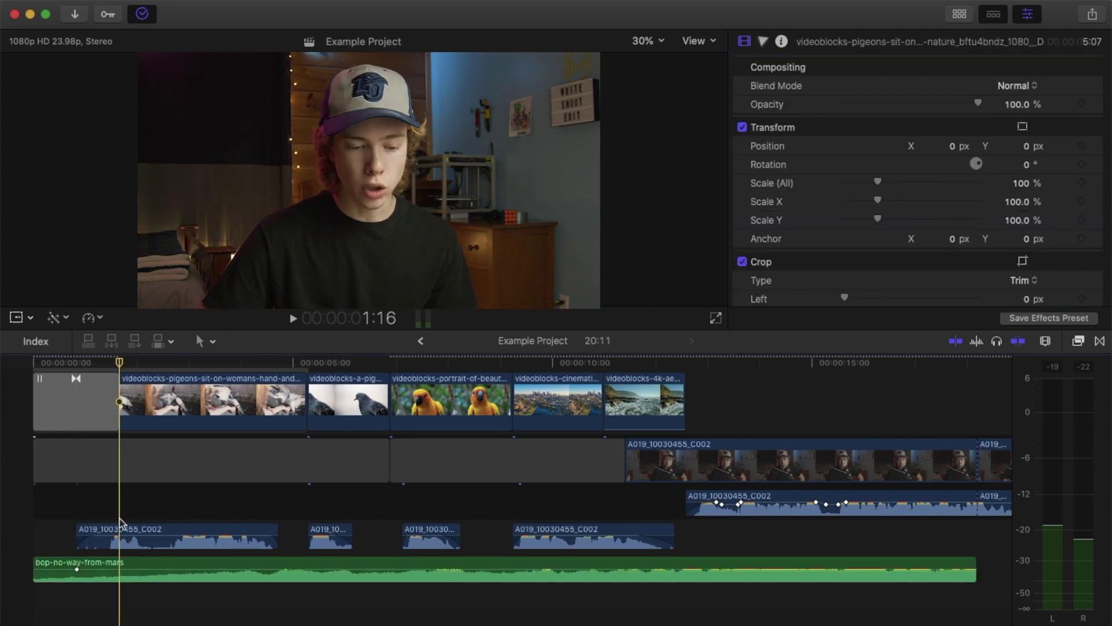
left_click(116, 567)
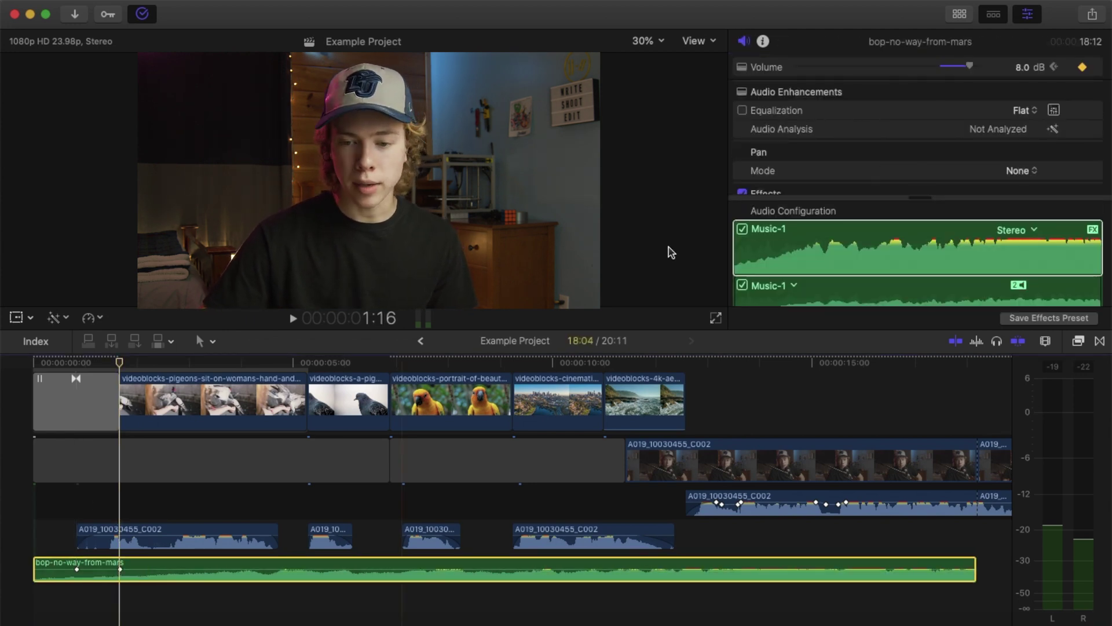
left_click_drag(969, 65, 901, 77)
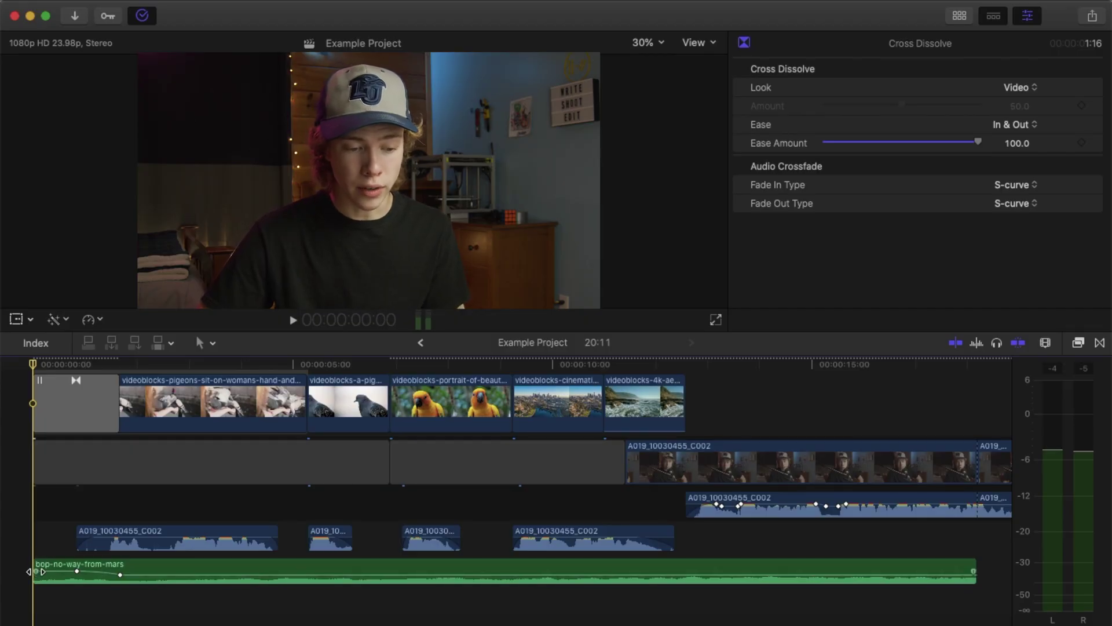
scroll(609, 603, "right", 5)
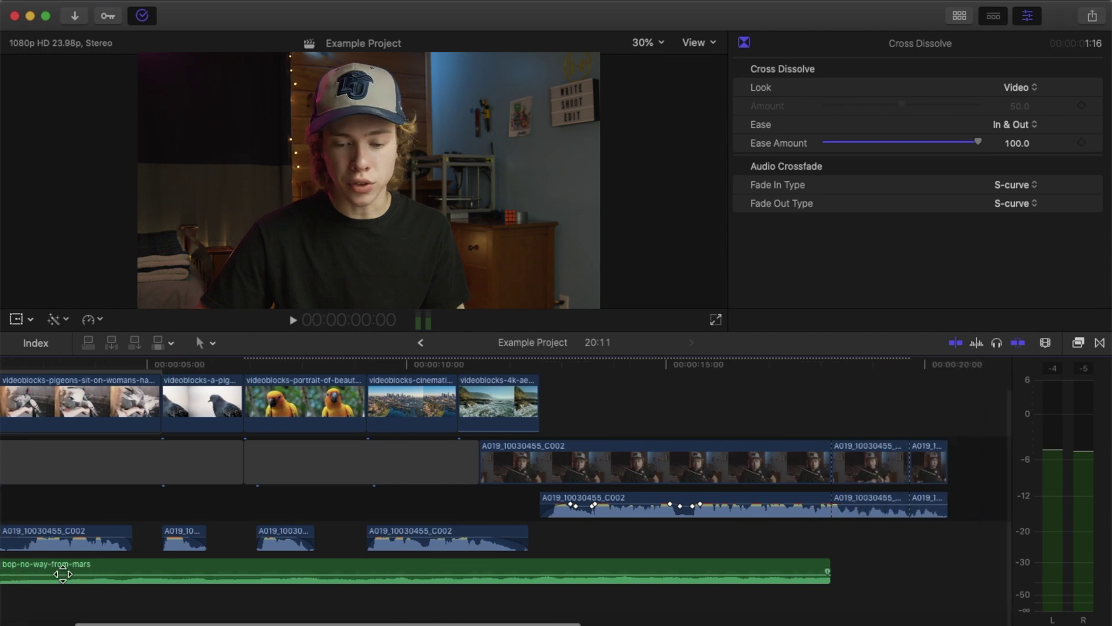
left_click(724, 547)
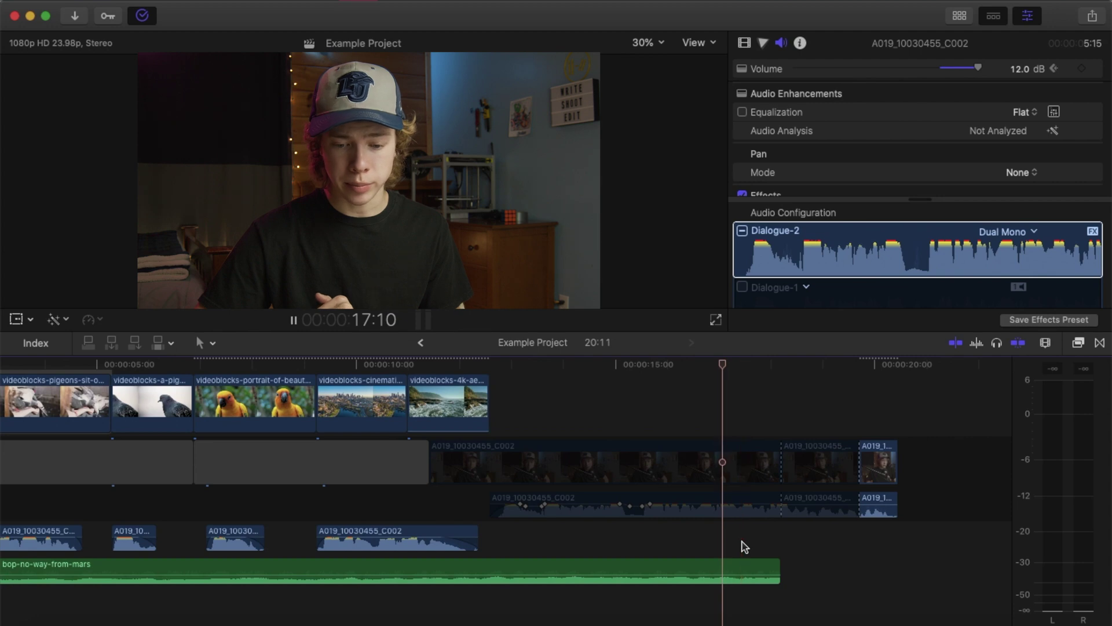
key("space")
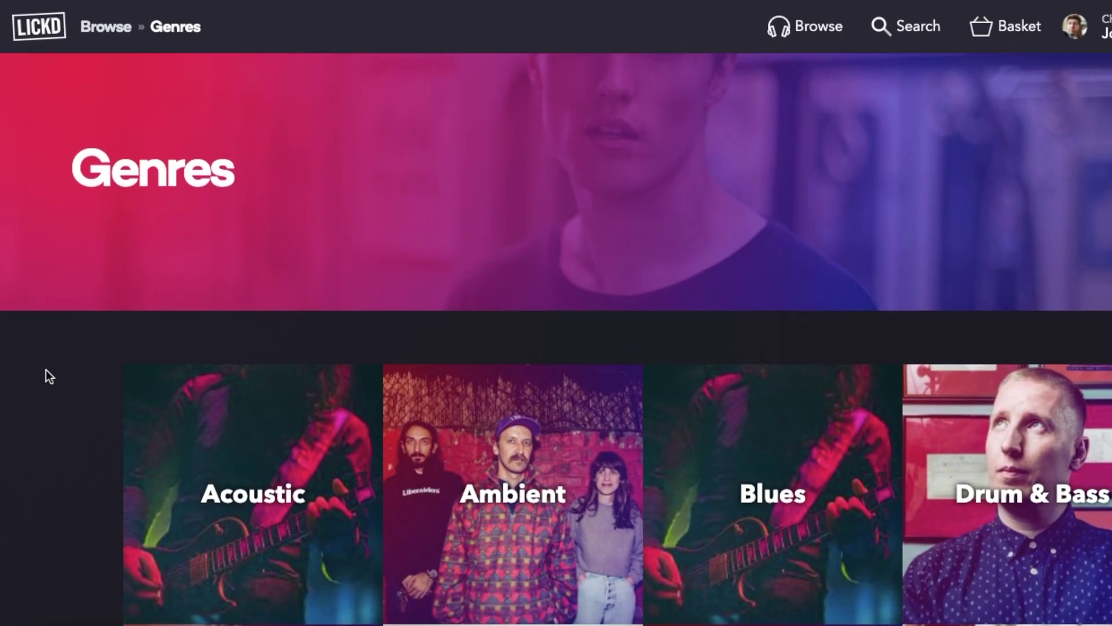
- Scroll down through the Lickd genre tiles (Acoustic, Ambient, Blues, Drum & Bass)
scroll(49, 375, "down", 3)
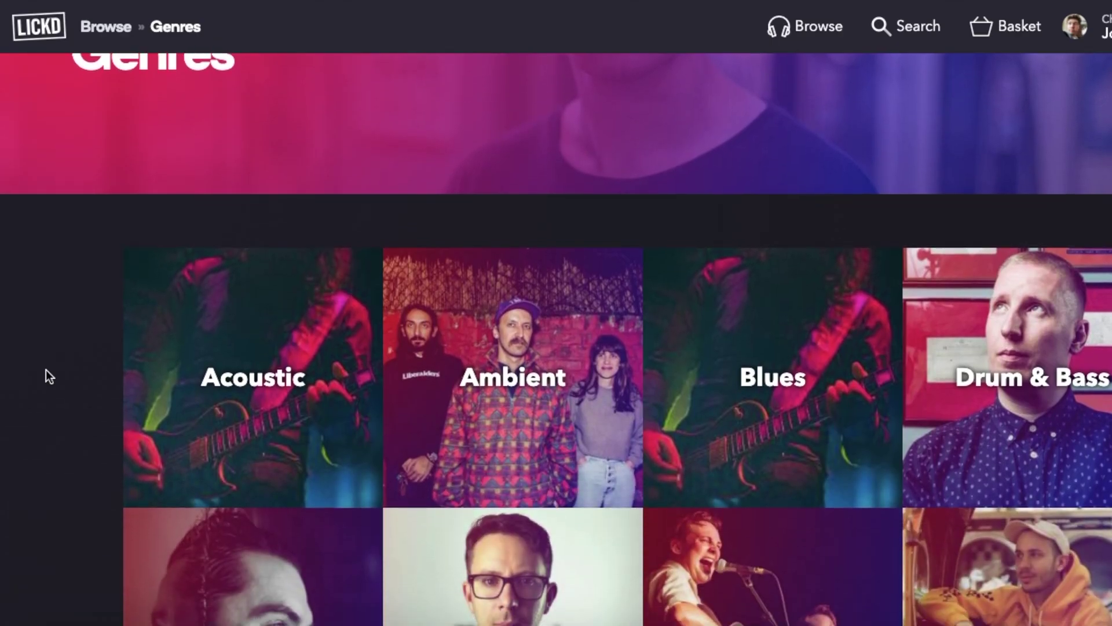
scroll(49, 375, "down", 4)
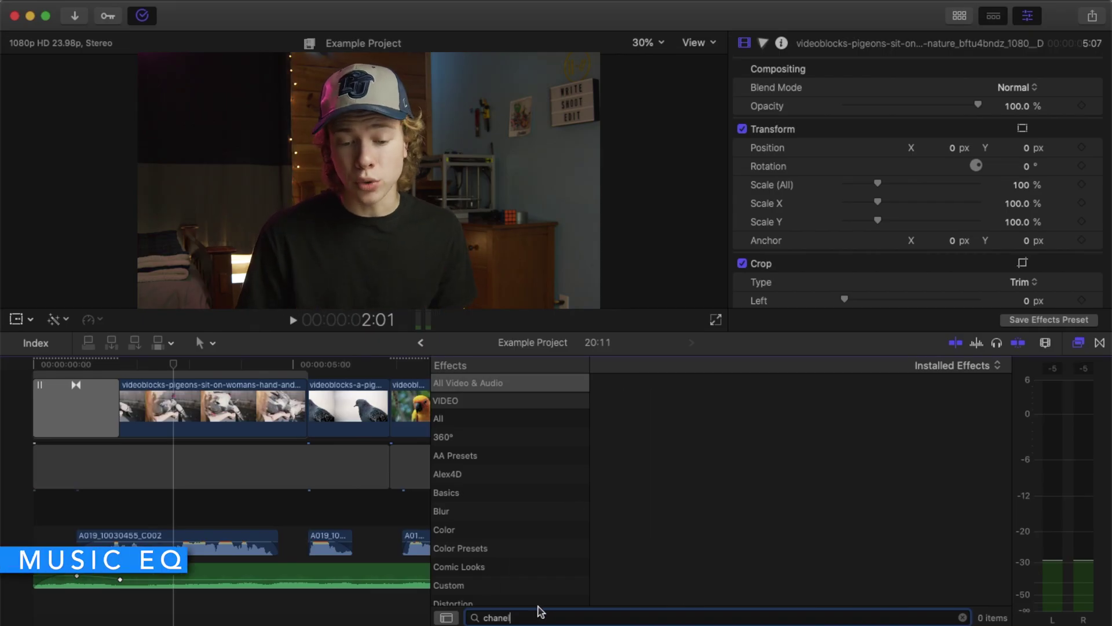
- Apply Channel EQ from the Effects browser to the bop-no-way-from-mars clip and open its graphic editor
type("n")
left_click(637, 516)
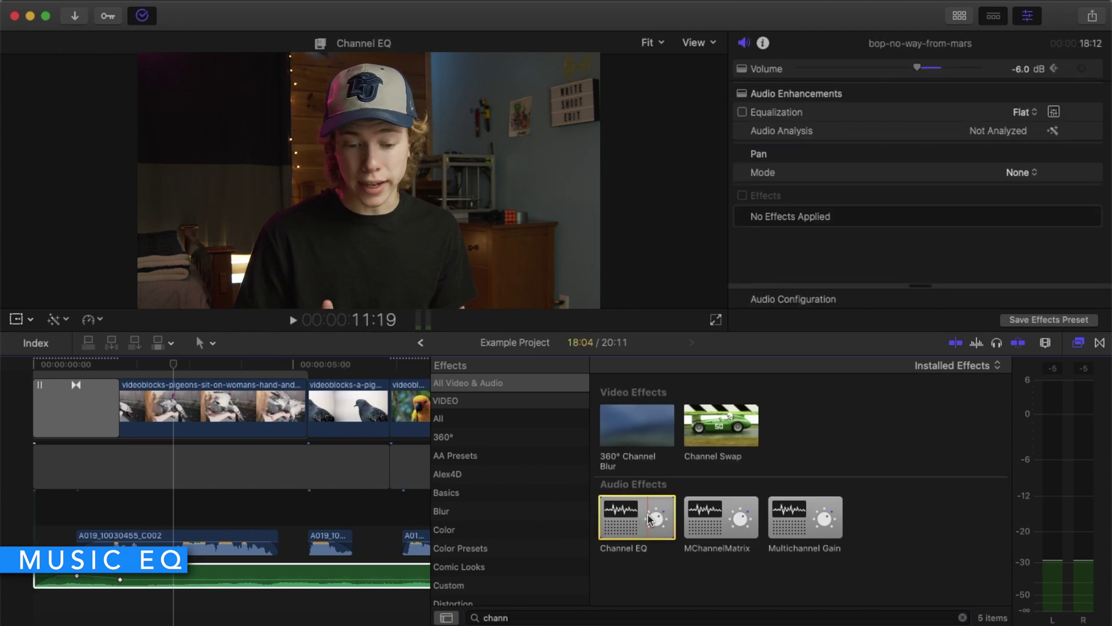
left_click_drag(649, 517, 200, 573)
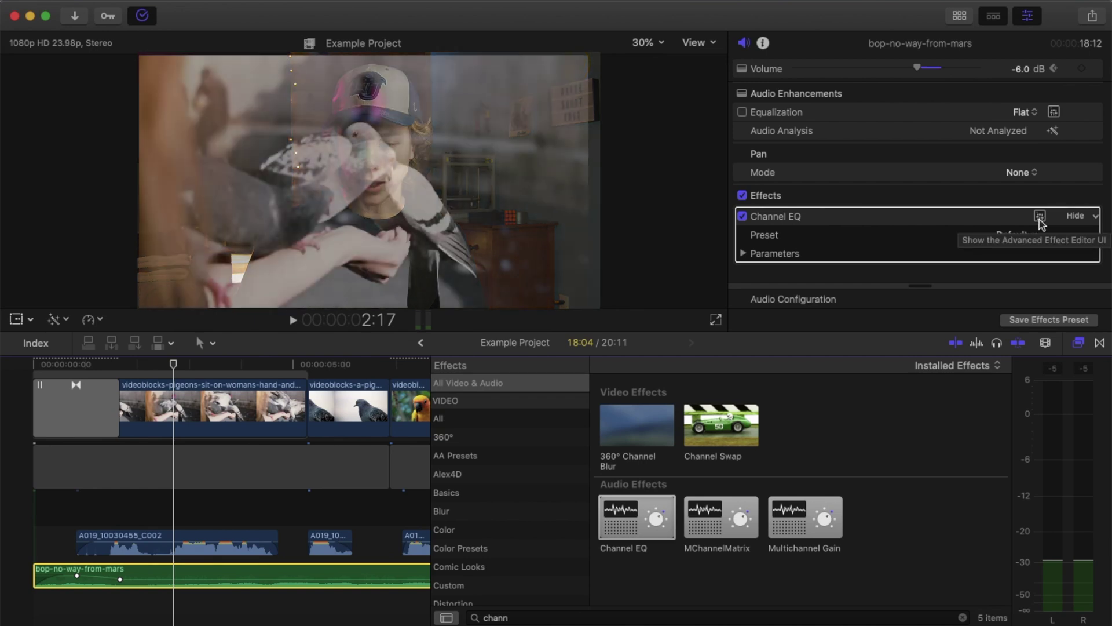
left_click(1040, 217)
left_click_drag(700, 135, 639, 110)
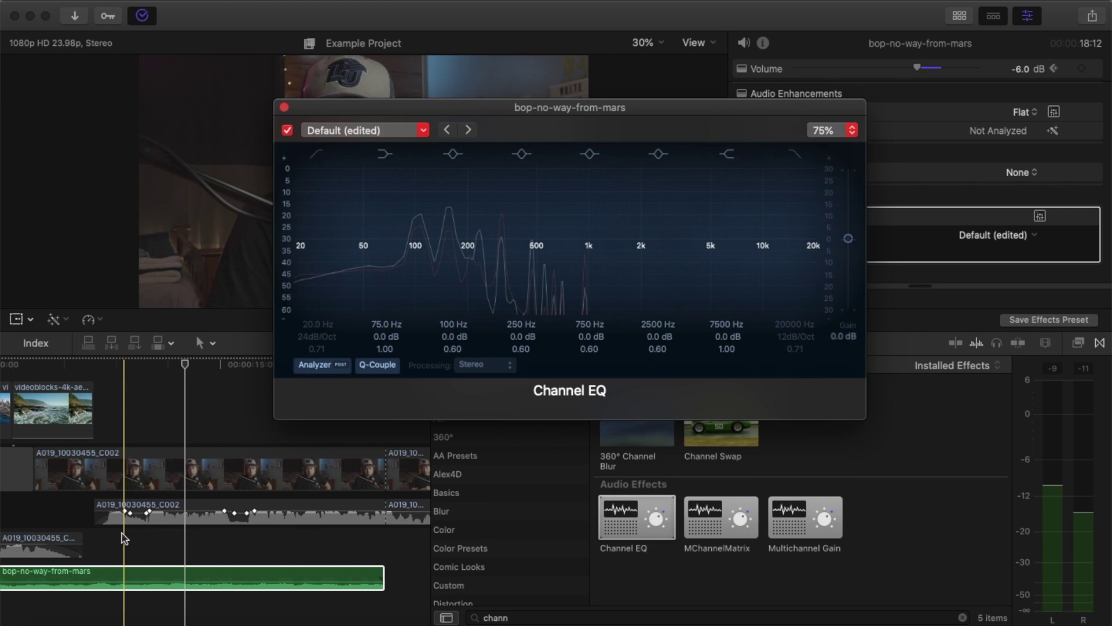
- Toggle the Channel EQ spectrum analyzer off and back on, and start playback to watch it
left_click(321, 365)
left_click(317, 366)
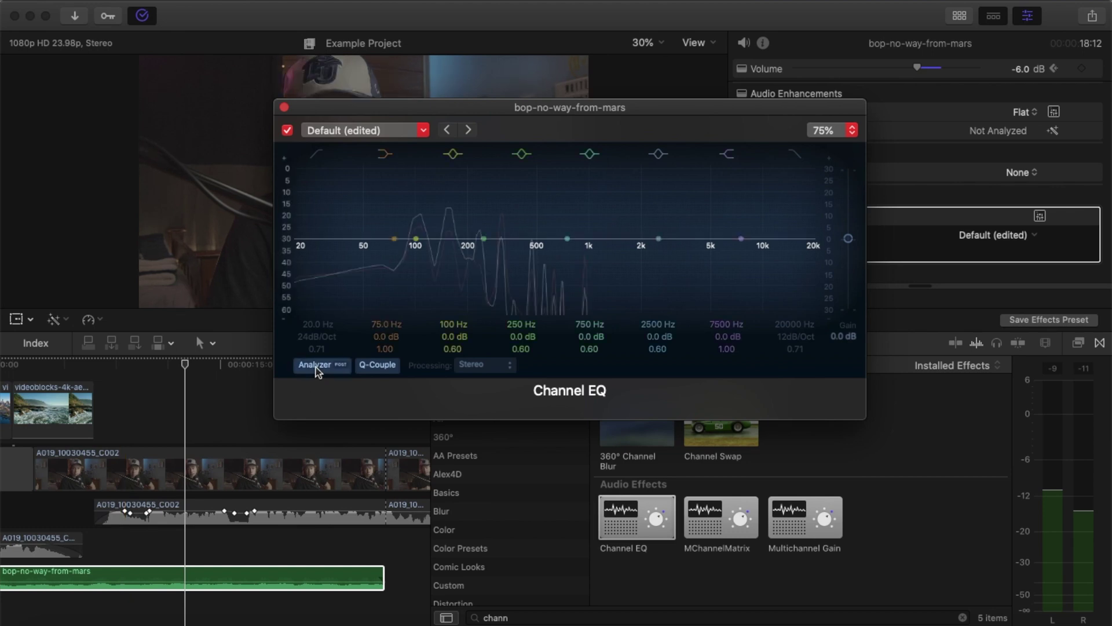
key("space")
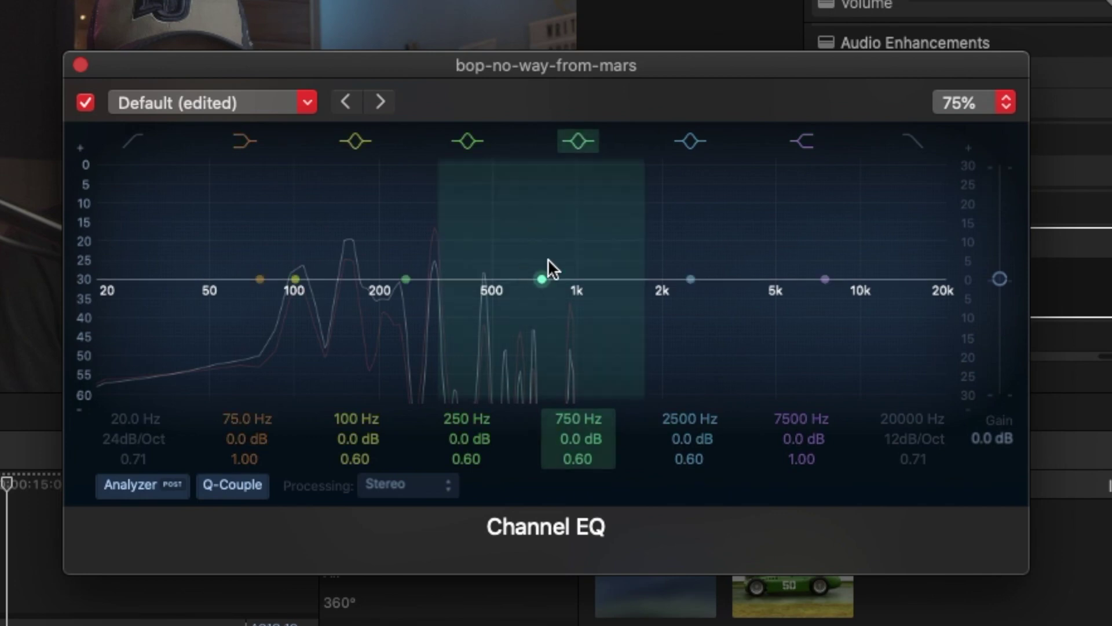
- Move the 750 Hz band to 1200 Hz with a -20 dB gain cut and Q 0.75
left_click_drag(541, 280, 607, 269)
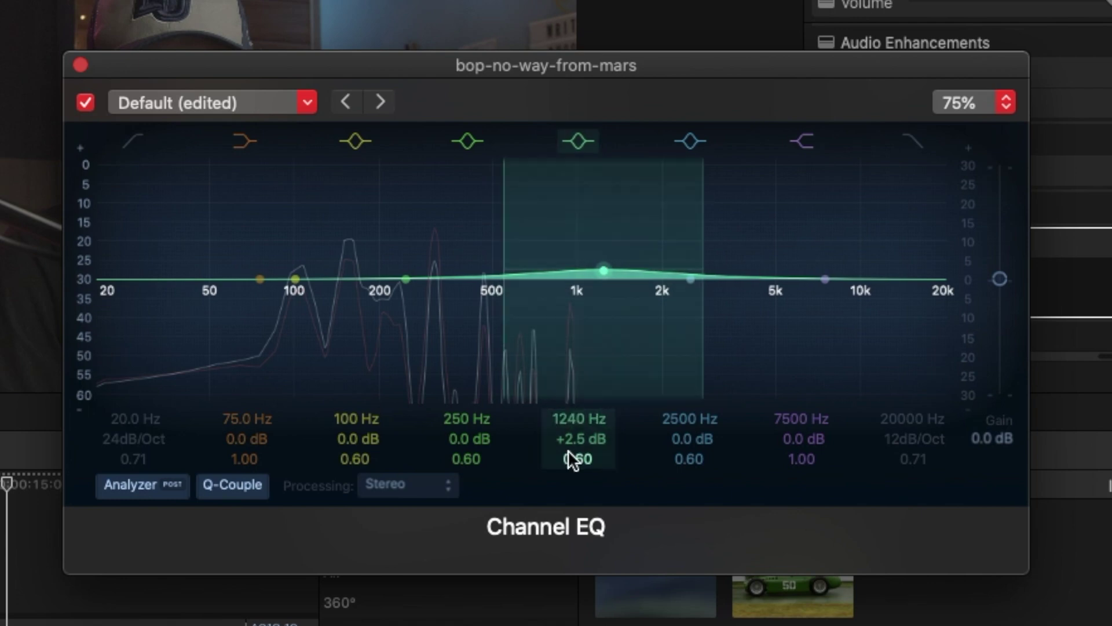
double_click(569, 418)
type("1")
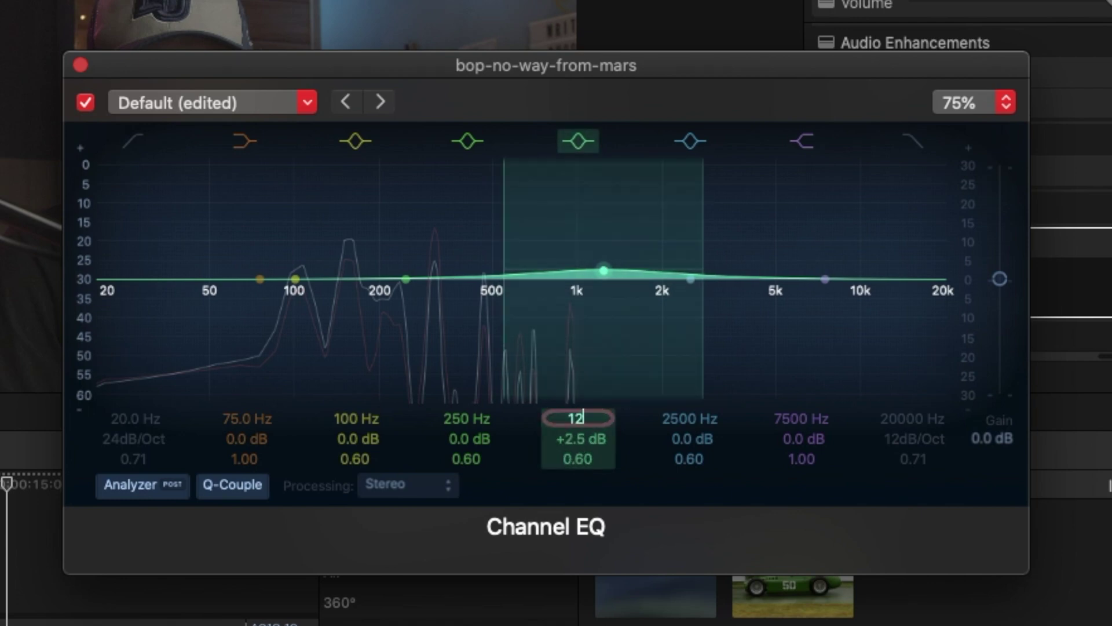
left_click_drag(603, 270, 603, 379)
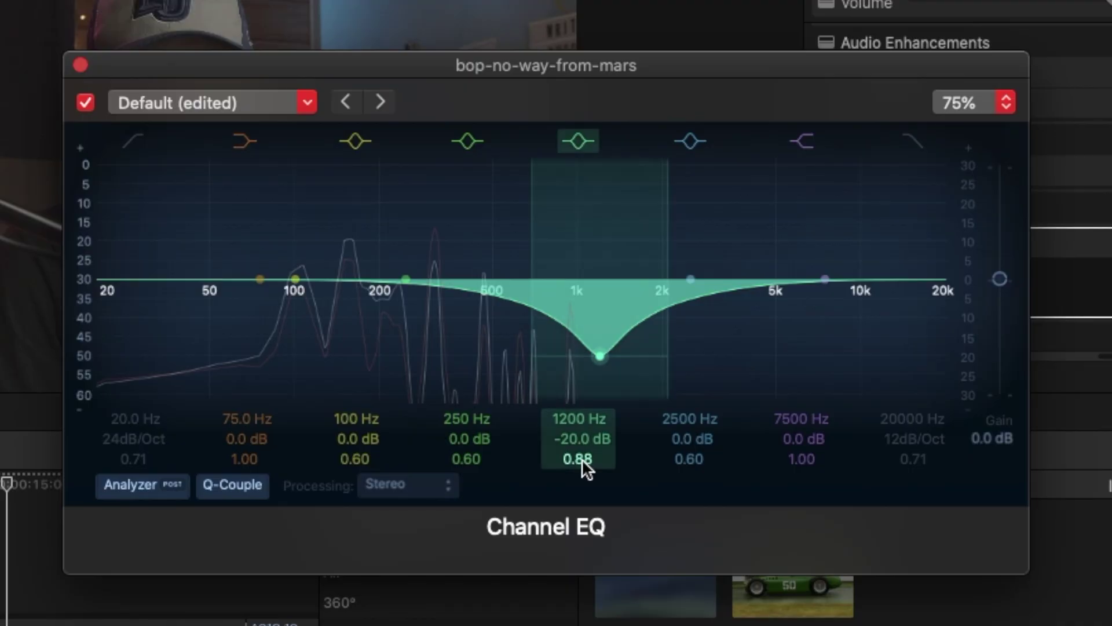
mouse_move(582, 458)
left_mouse_down()
mouse_move(581, 493)
mouse_move(581, 432)
mouse_move(581, 455)
left_mouse_up()
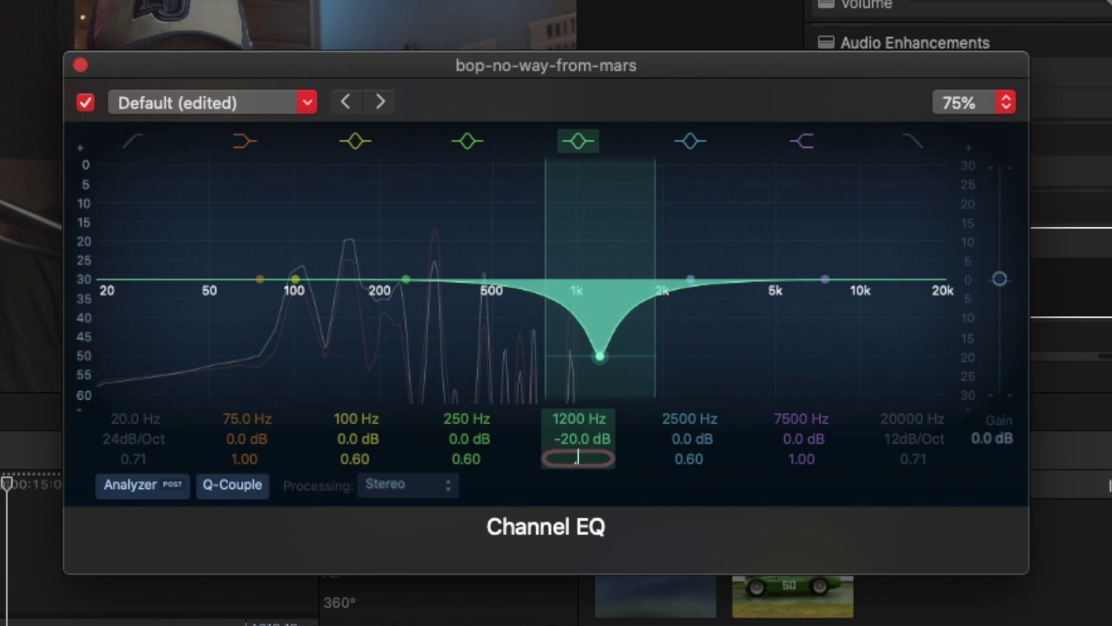
type("5")
key("Return")
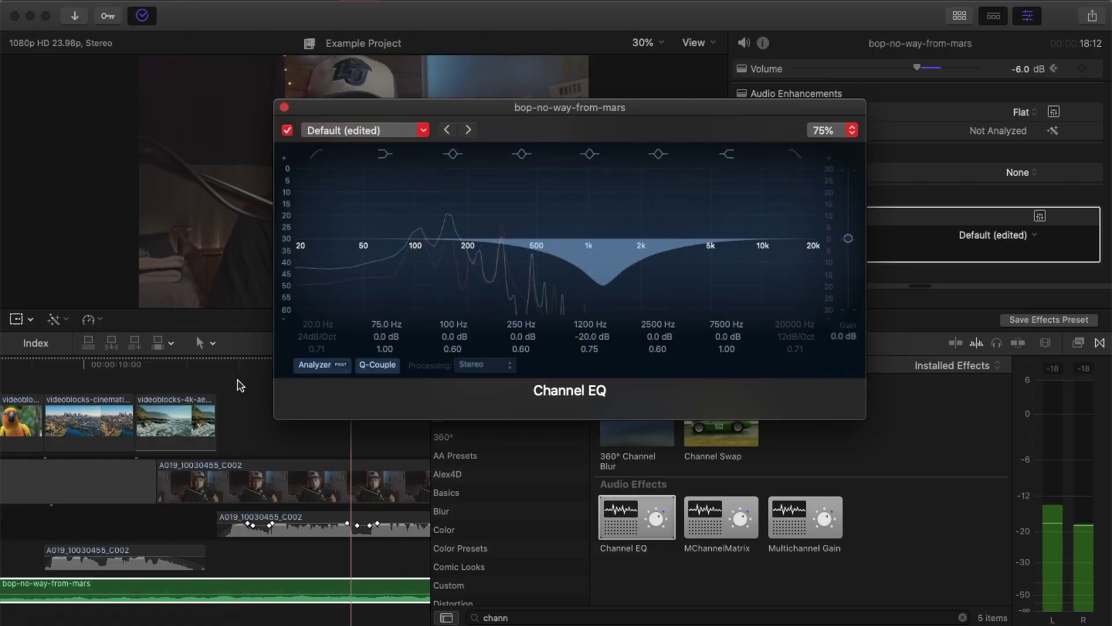
- Compare with Channel EQ bypassed, then blade the music near 20 seconds and switch off EQ on the tail
left_click(288, 131)
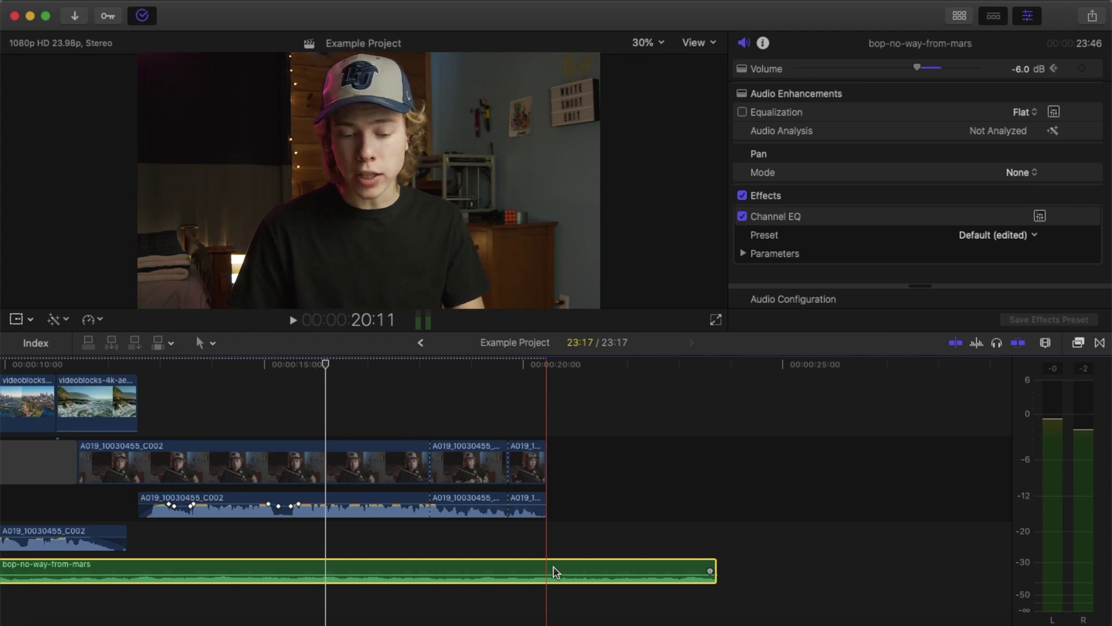
key("super+b")
left_click(573, 538)
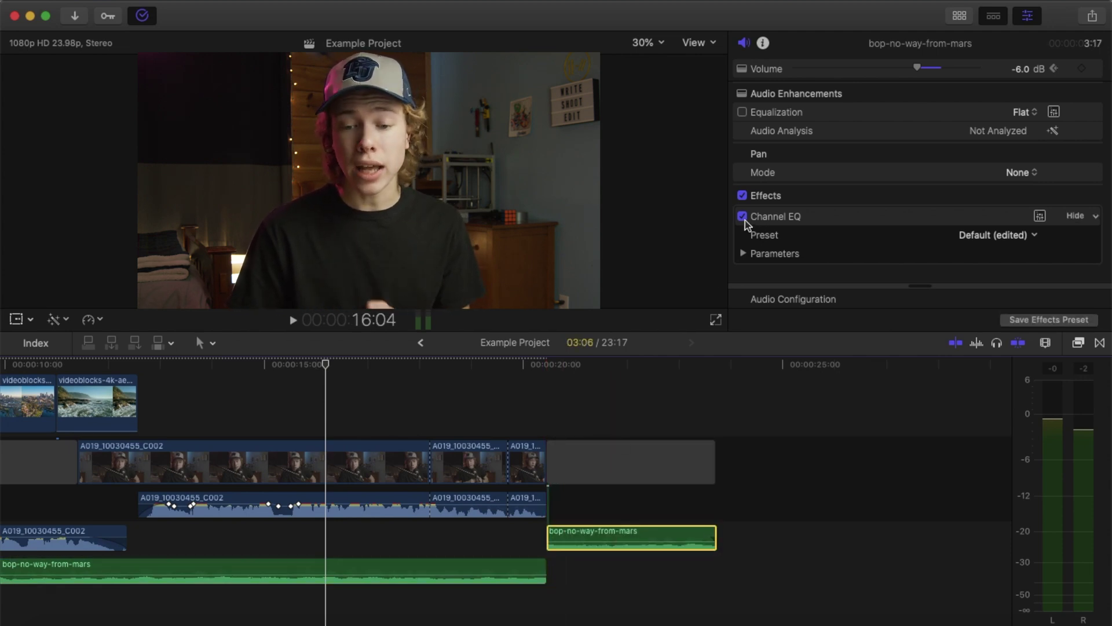
left_click(743, 218)
left_click_drag(546, 570, 555, 605)
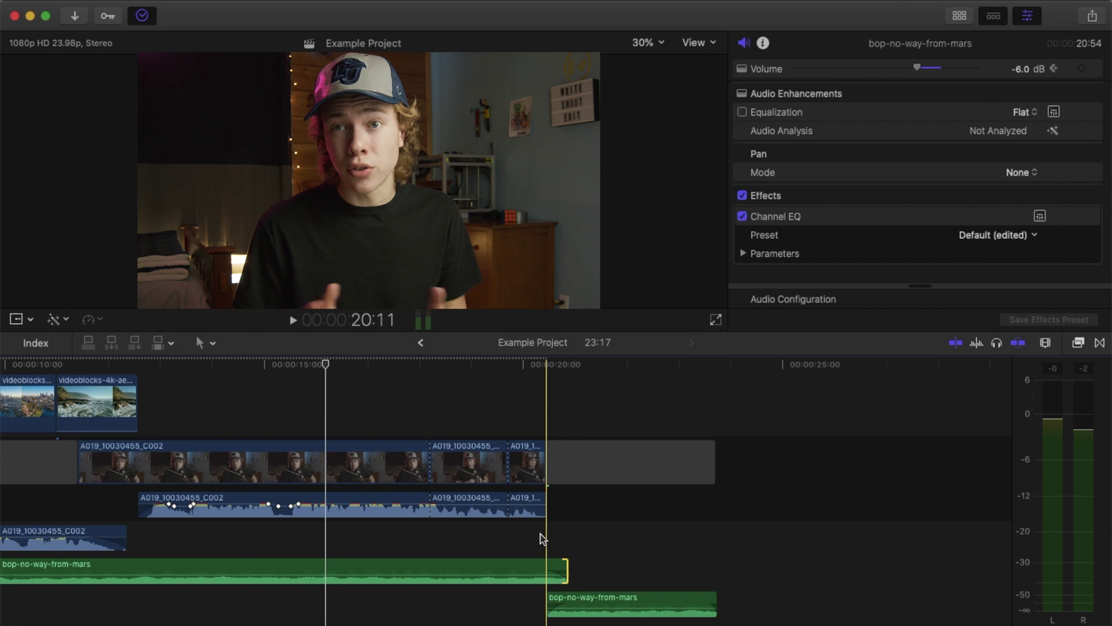